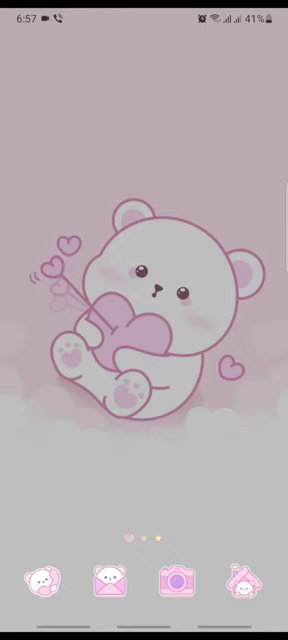
Step: Long-press the home screen to reach Galaxy Themes and its Featured themes page
click(144, 470)
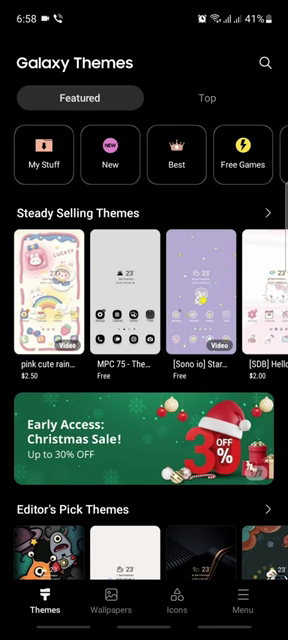
Step: Go to Menu > My stuff to list the Default and pink bear themes
click(242, 600)
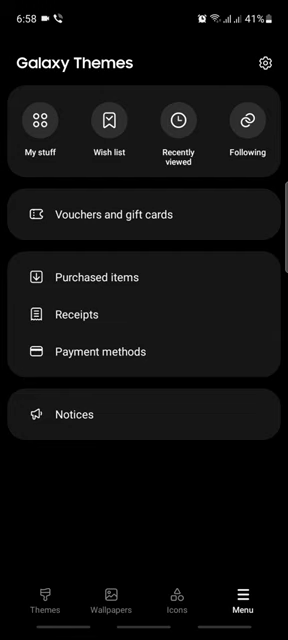
click(40, 121)
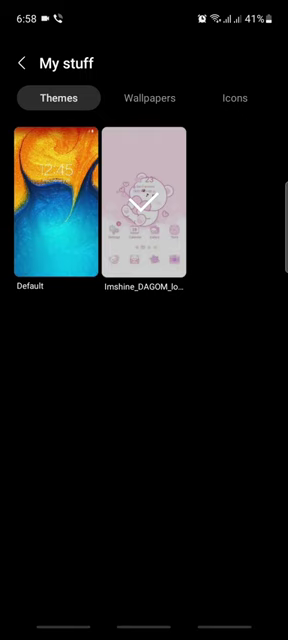
Step: Select the Default theme and confirm Apply to restore the orange-blue wave wallpaper
click(143, 203)
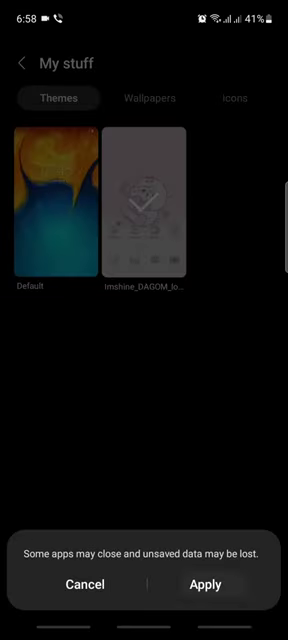
click(205, 584)
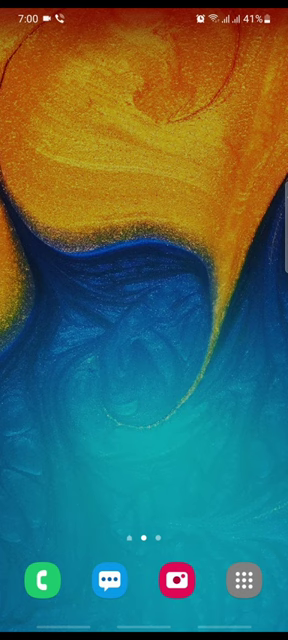
drag(230, 350, 60, 350)
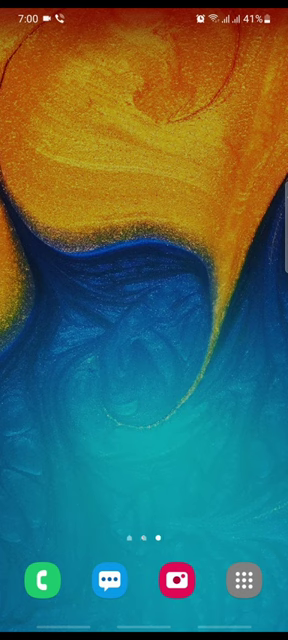